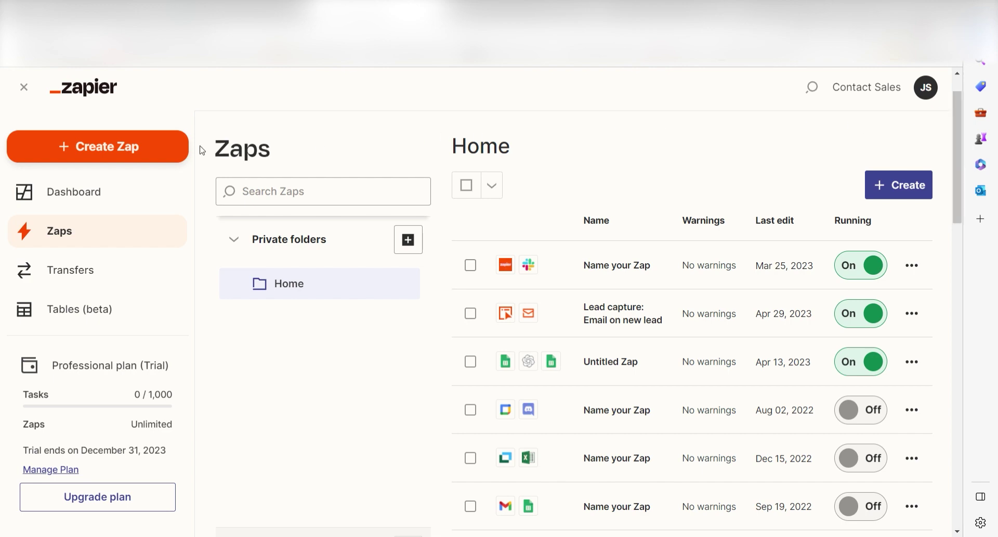
- Create a new Zap and pick Google Sheets as its trigger app by searching 'google sheets'
click(175, 149)
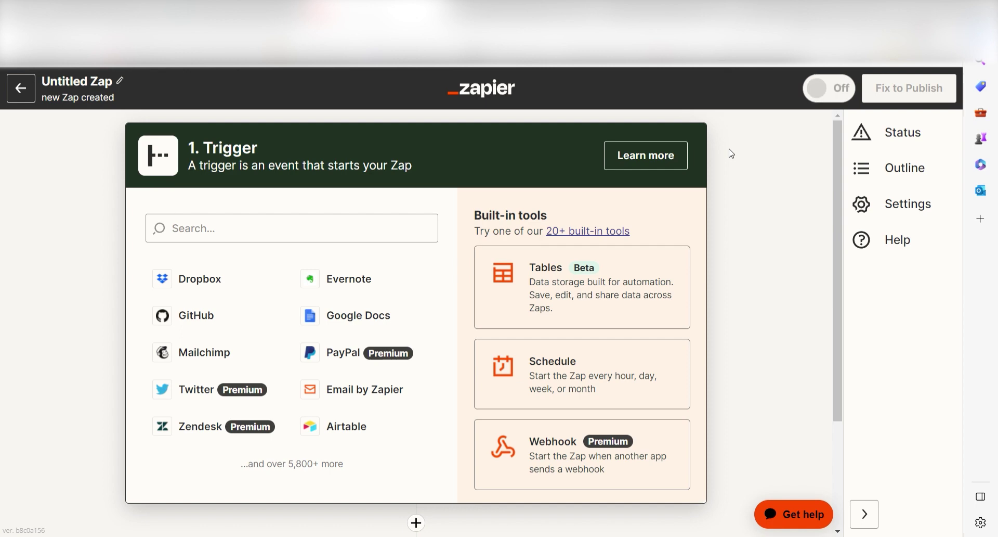
click(340, 232)
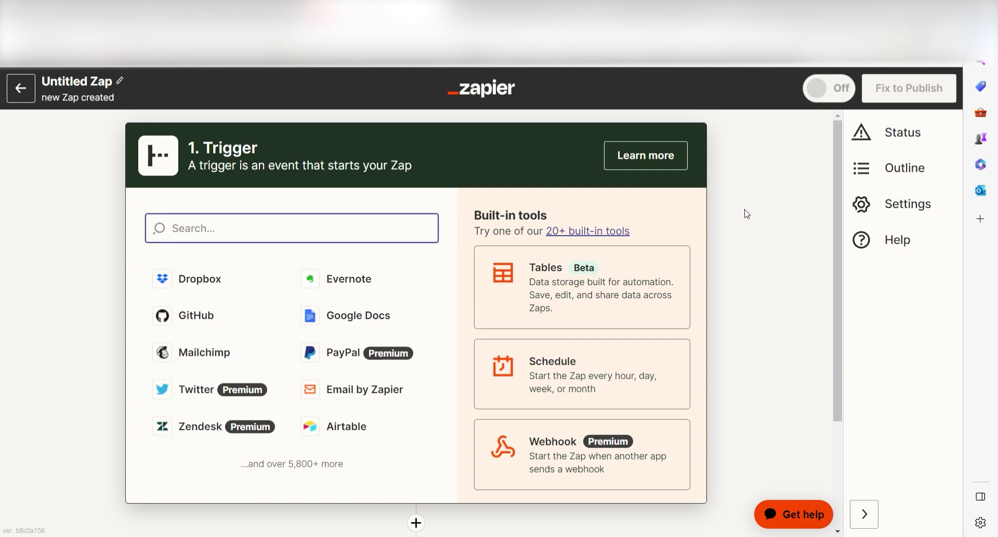
text(google sheets)
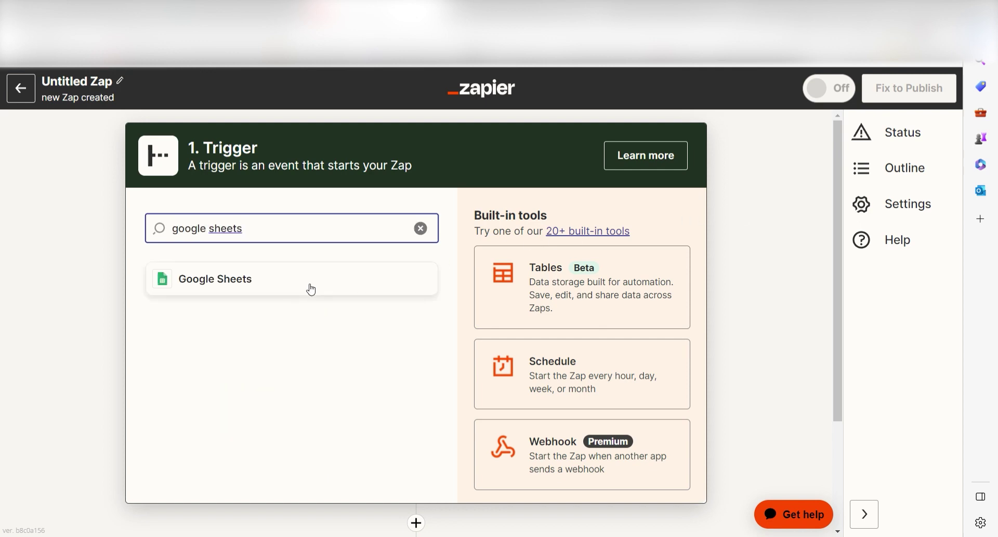
click(309, 285)
- Set the Google Sheets trigger event to New Spreadsheet Row and allow access to the Google account
click(671, 327)
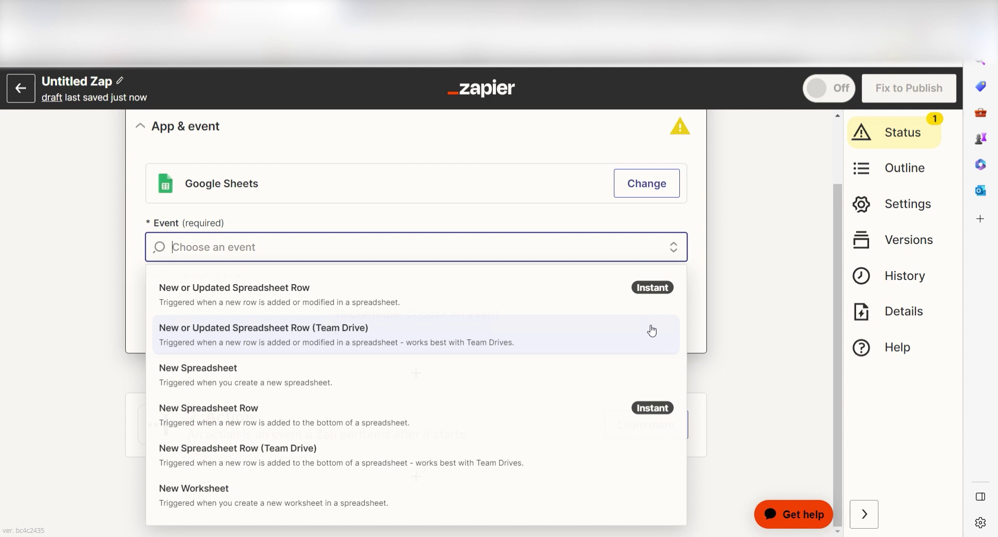
click(583, 411)
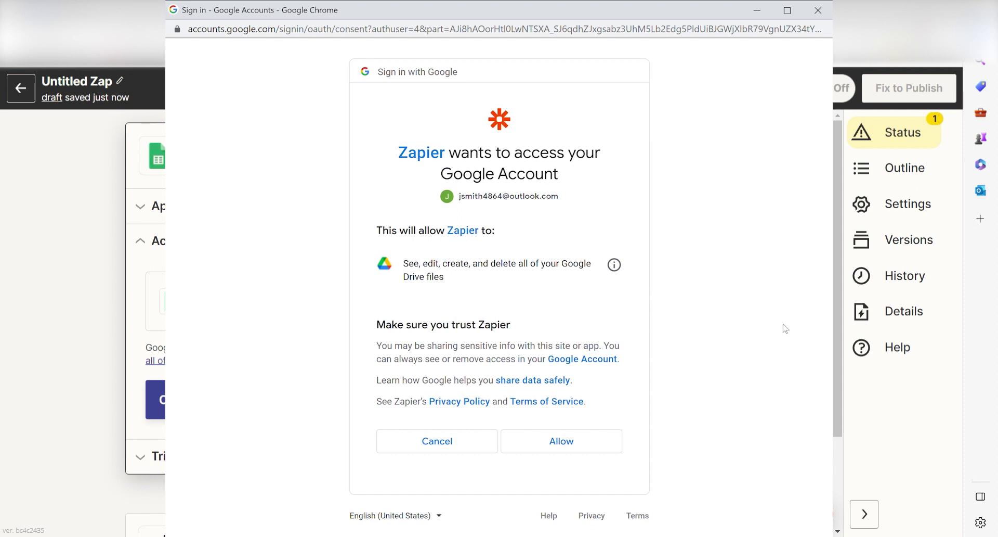
click(572, 441)
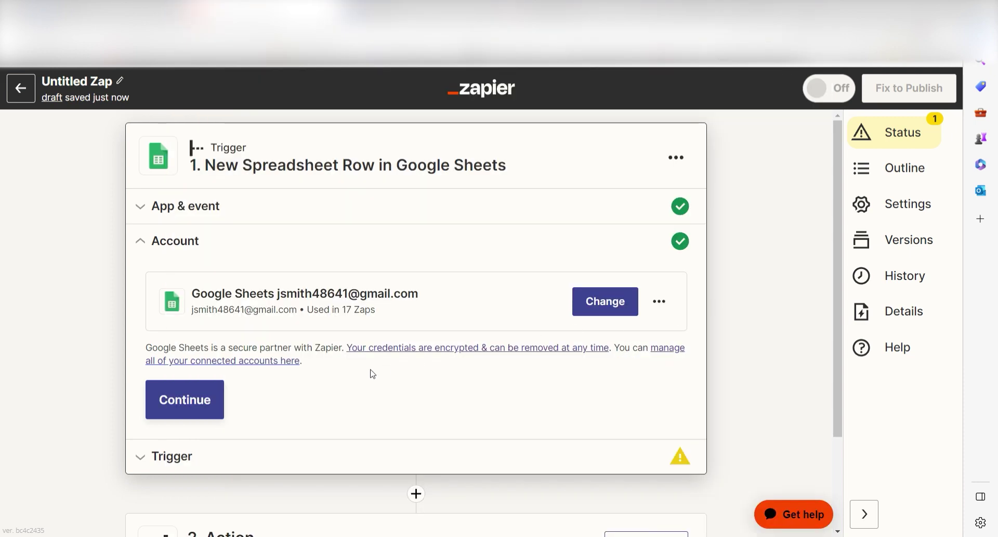
- Point the trigger at Sheet1 of the Webflow Forms spreadsheet and test it to fetch a sample row
click(223, 400)
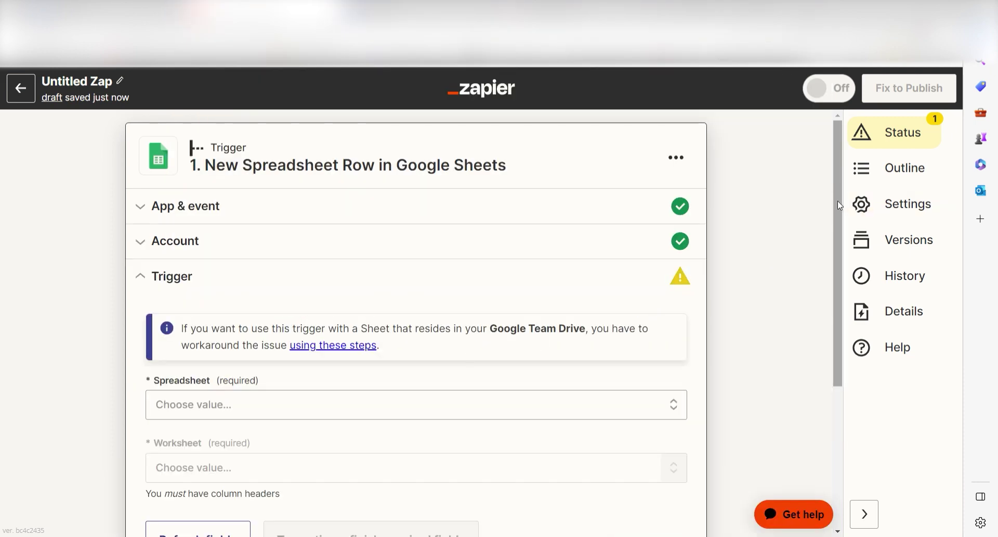
click(410, 404)
click(413, 419)
click(305, 430)
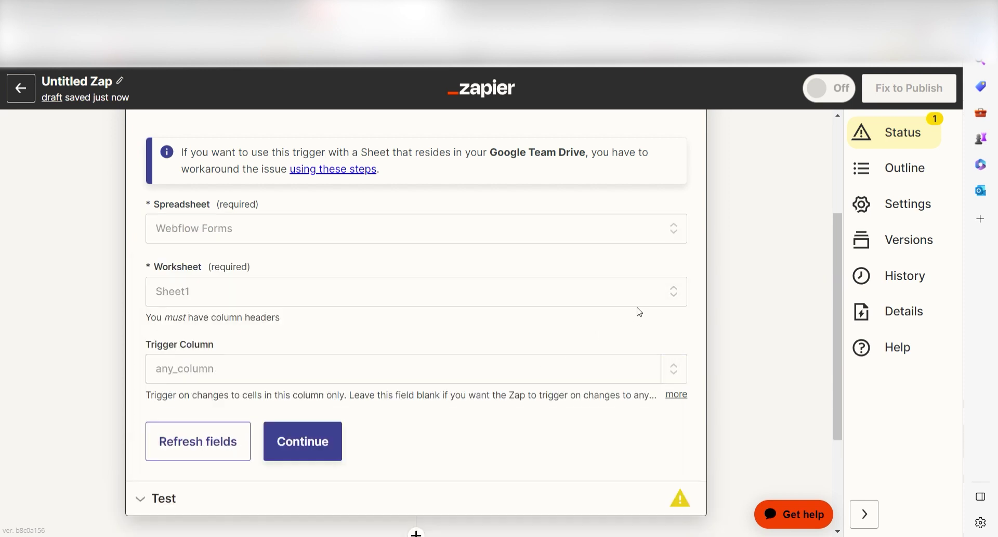
click(328, 443)
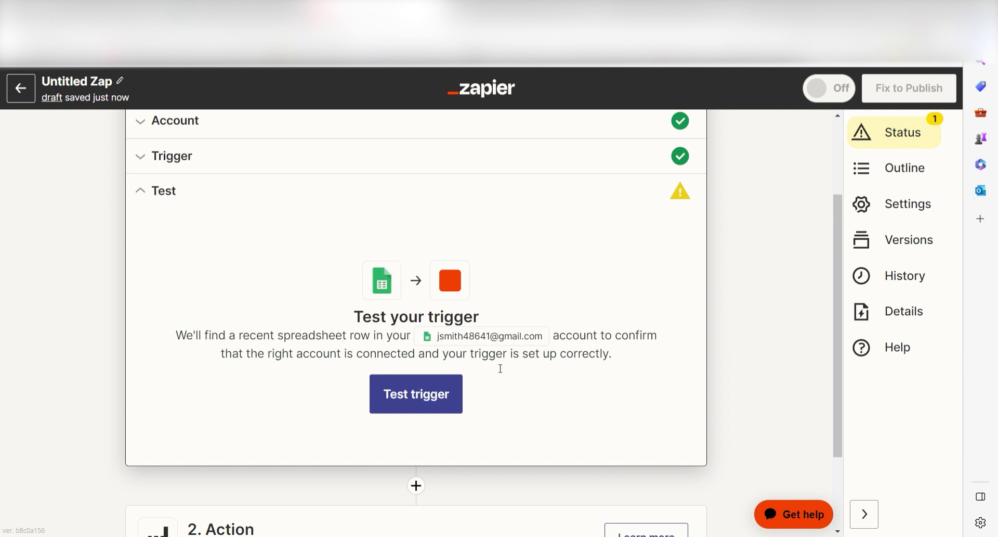
click(434, 396)
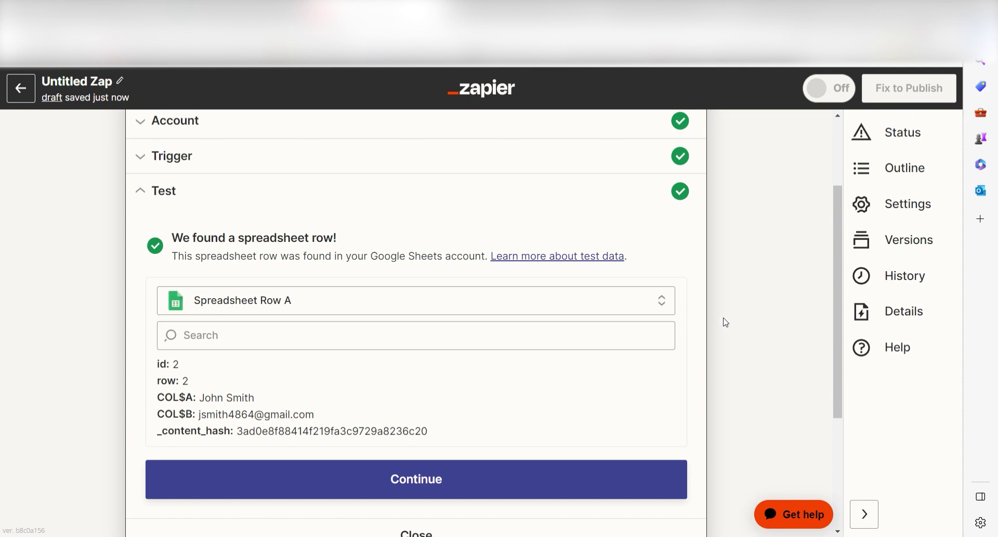
- Add an OpenAI (GPT-3, DALL·E, Whisper) action with the Send Prompt event, found by searching 'gpt'
click(616, 475)
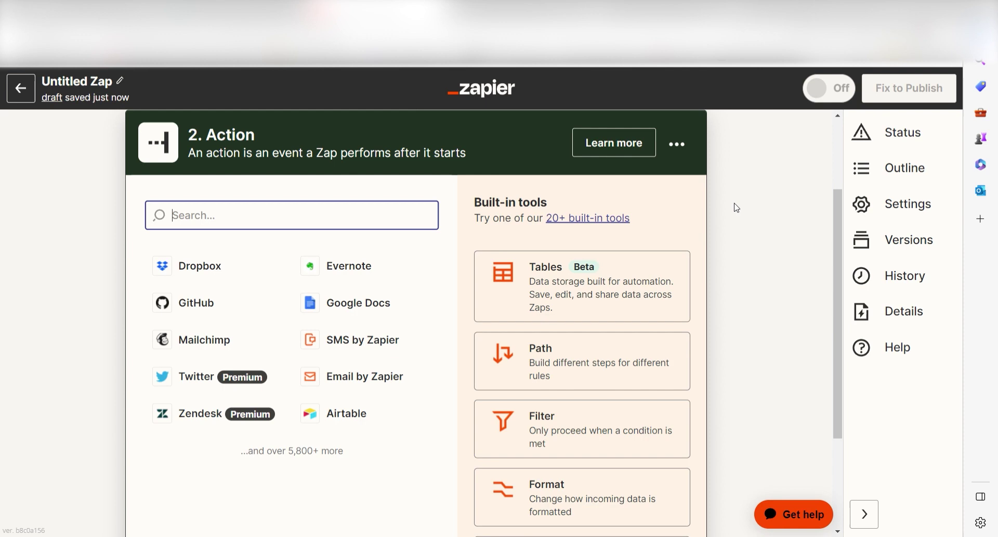
text(gpt)
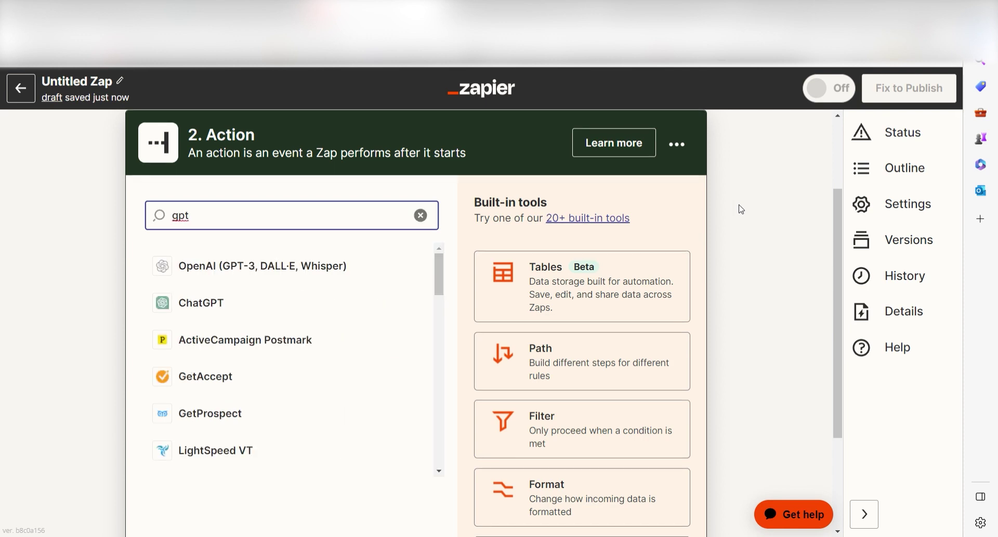
click(387, 274)
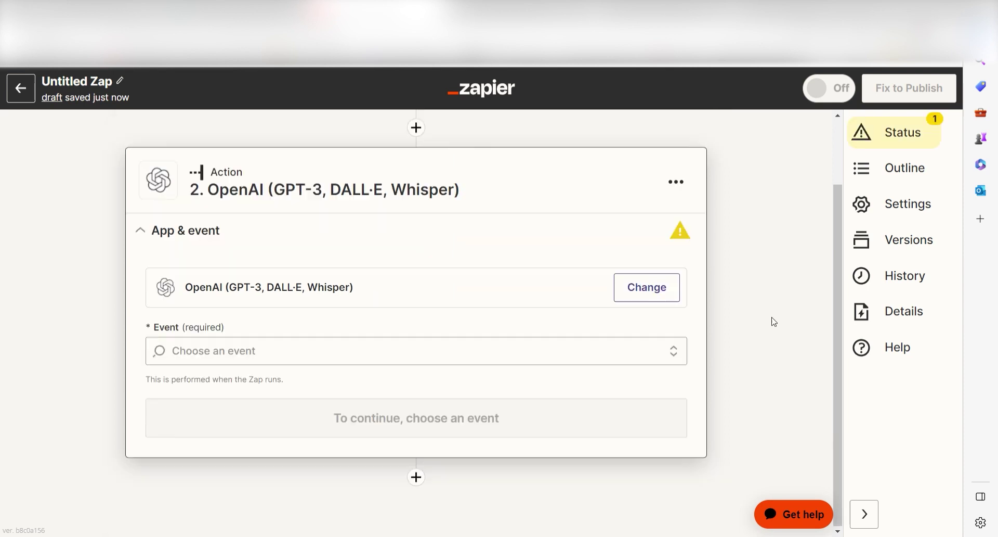
click(674, 350)
scroll(388, 470, down, 3)
click(388, 470)
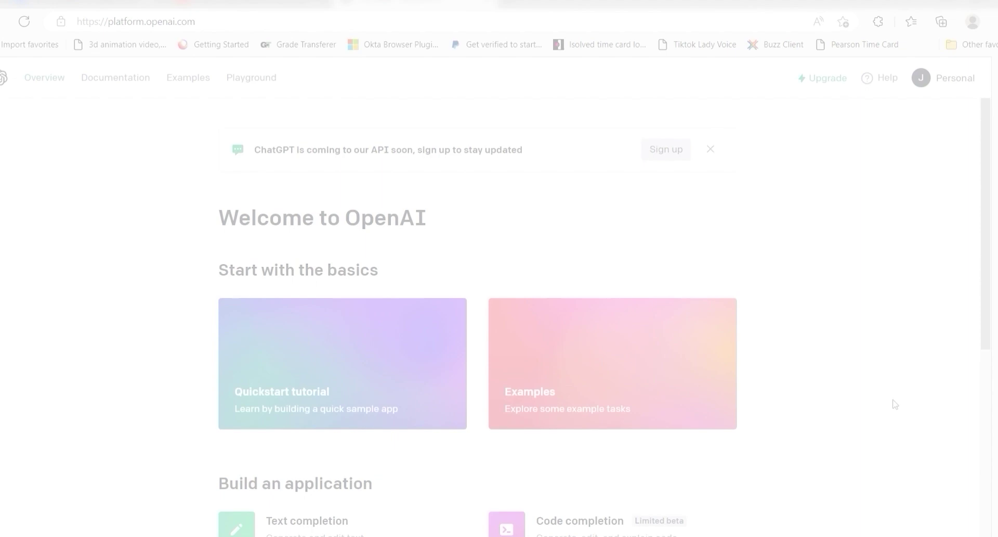
- From the account menu's API keys page on OpenAI Platform, create a new secret key
click(954, 79)
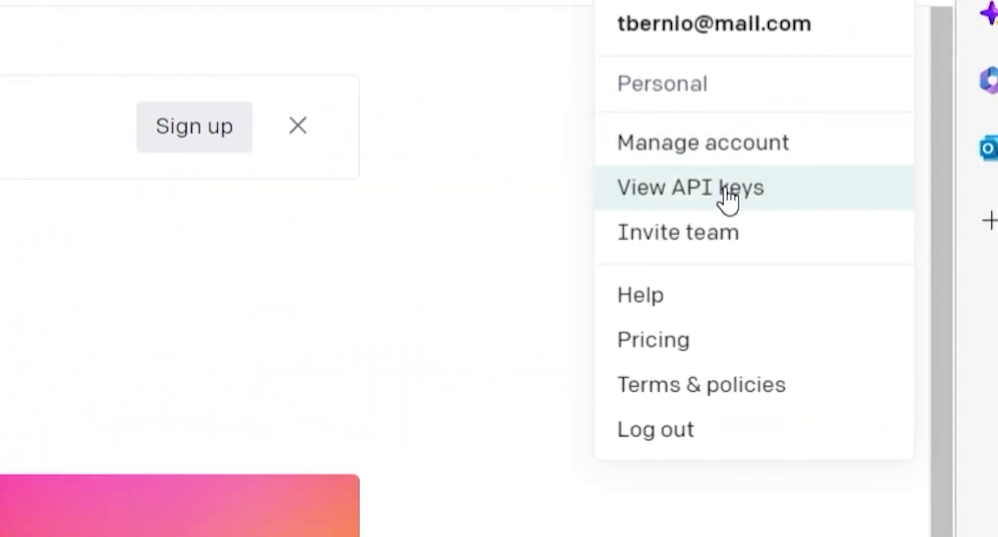
click(858, 177)
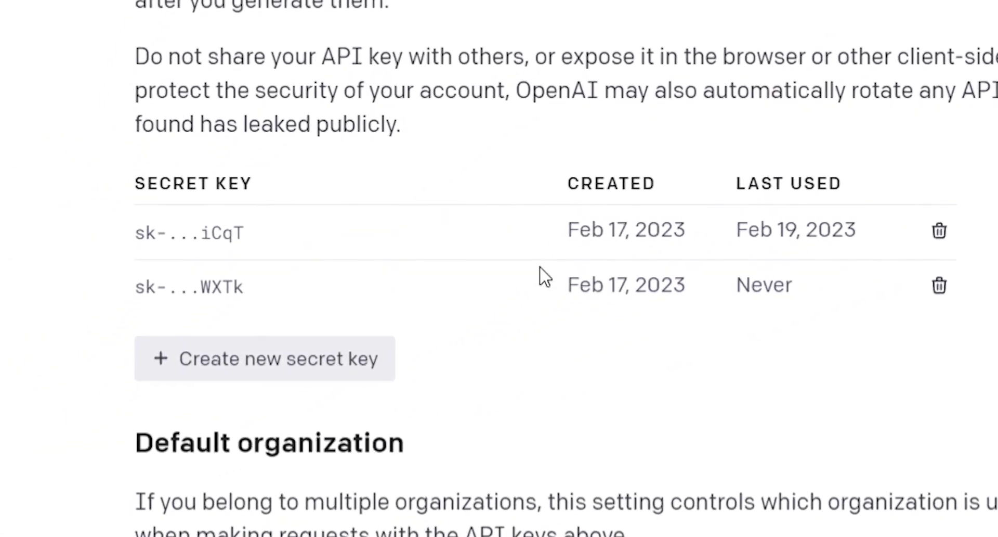
click(297, 349)
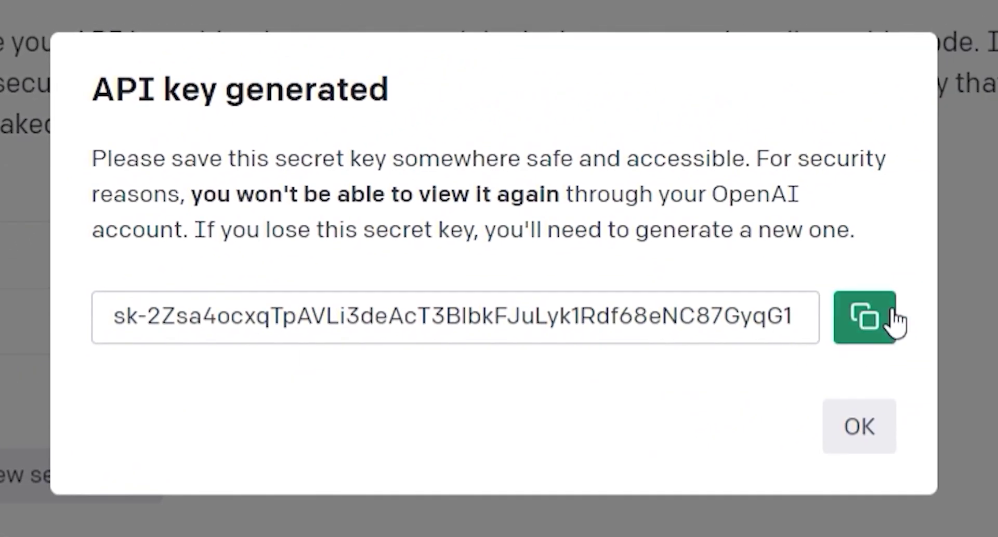
- Copy the new secret key and paste it into Zapier's OpenAI API Key field
click(894, 319)
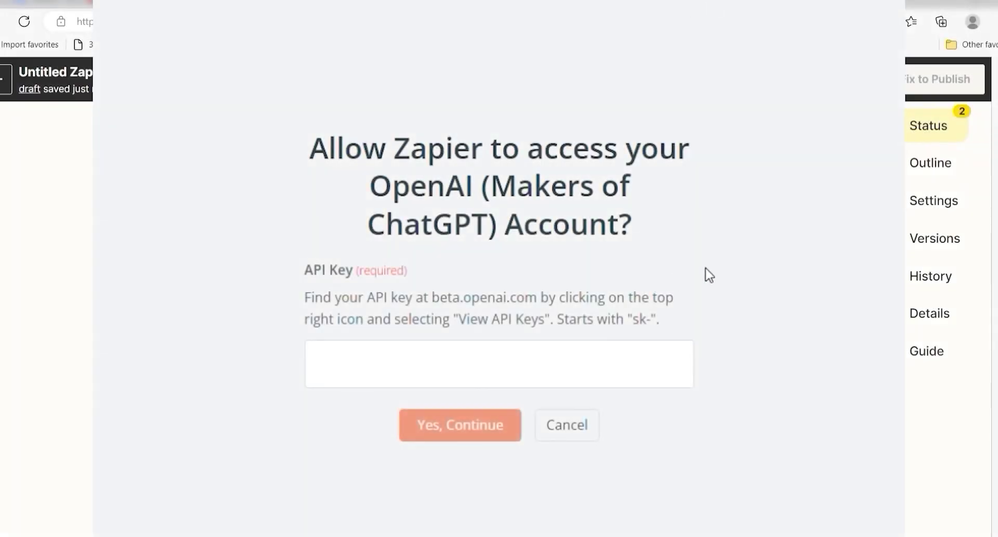
click(583, 371)
key(ctrl+v)
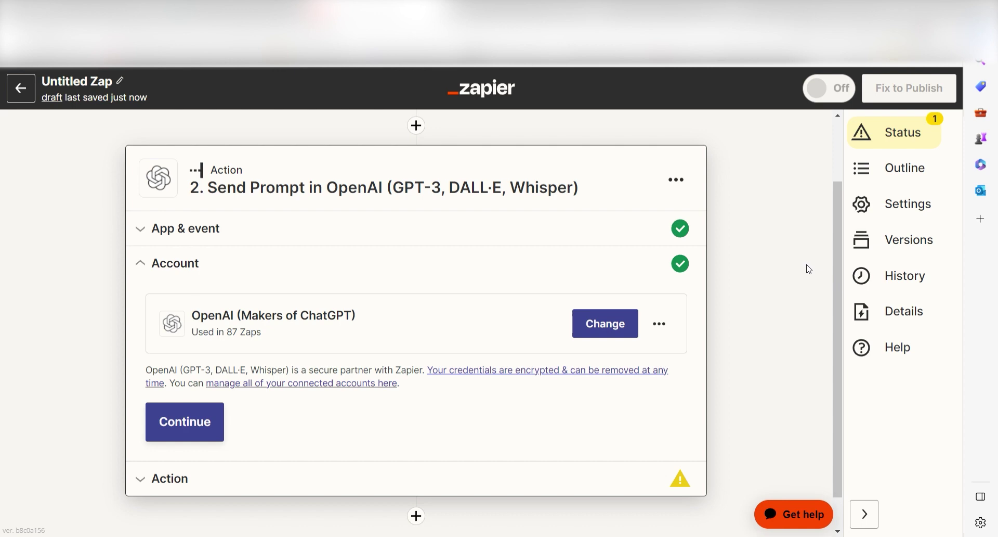
- Write the prompt 'come up with a possible solution for this data.' followed by the trigger's Row Number field
click(219, 419)
click(488, 237)
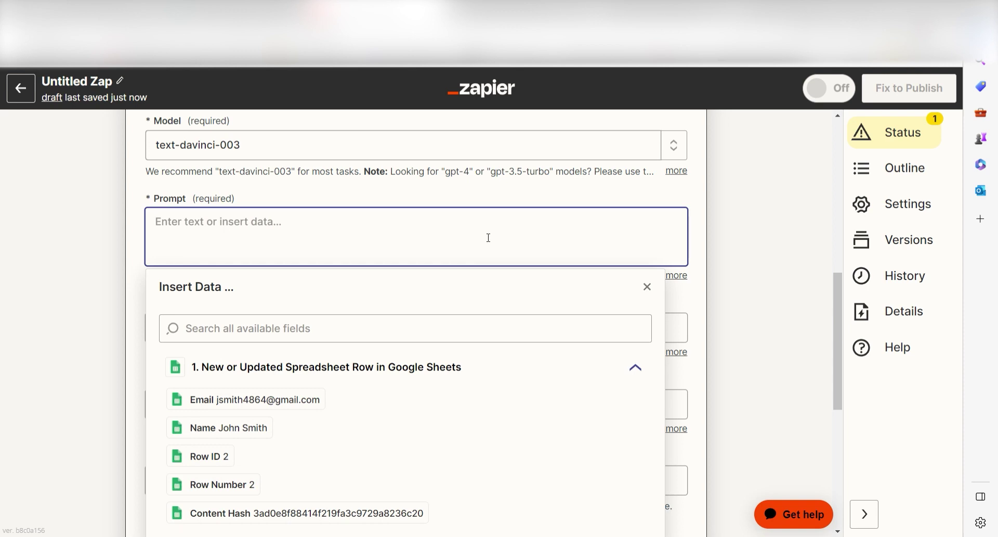
text(come up wi)
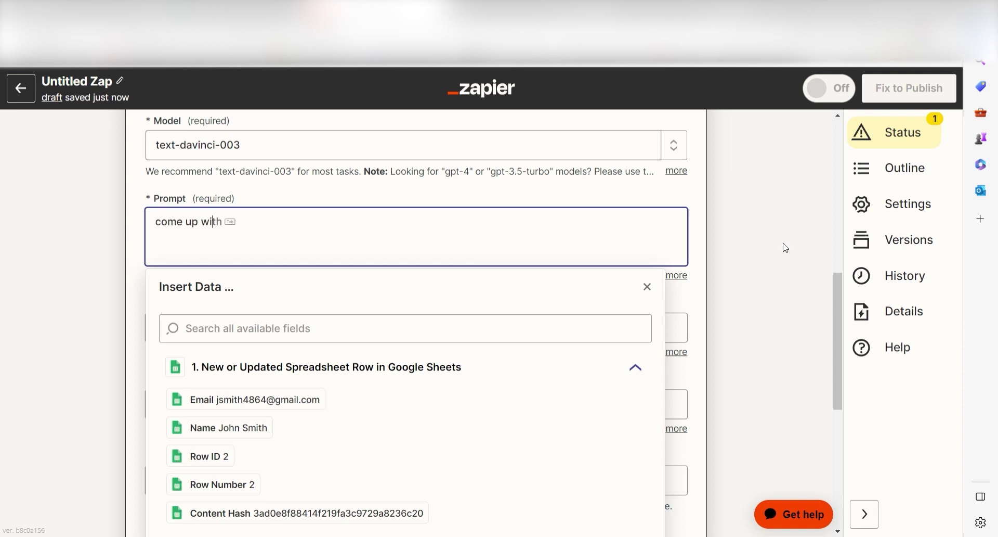
text(th a possible s)
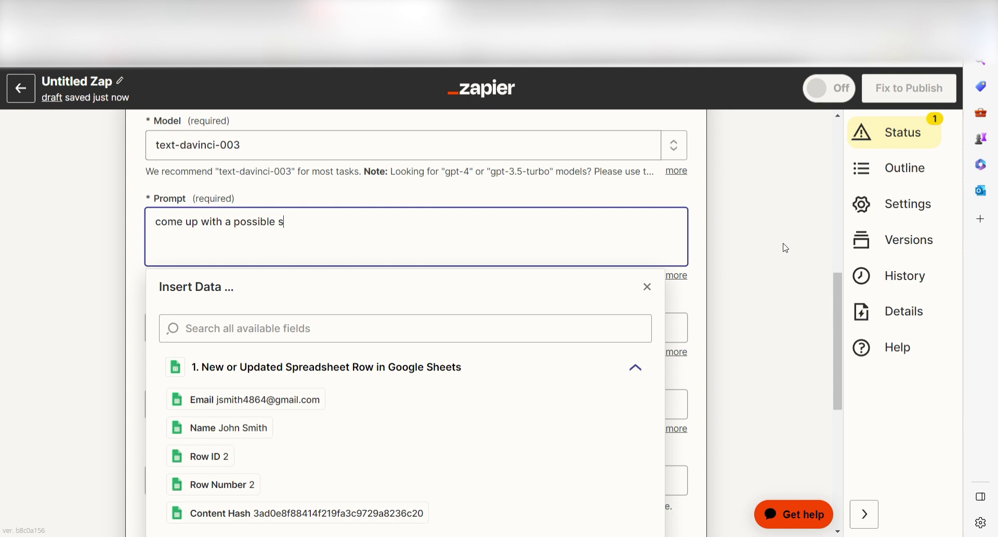
text(olution for this da)
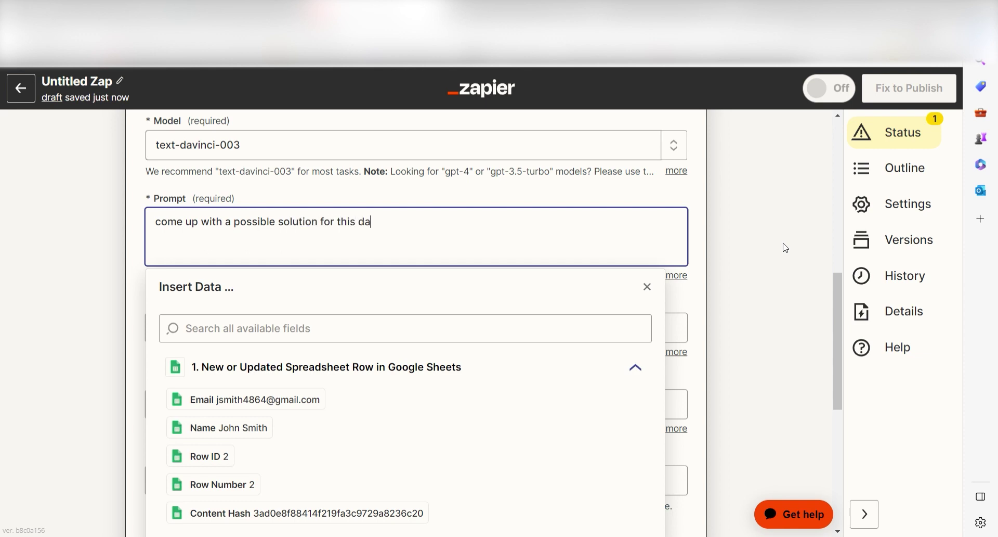
text(ta.)
scroll(497, 437, down, 1)
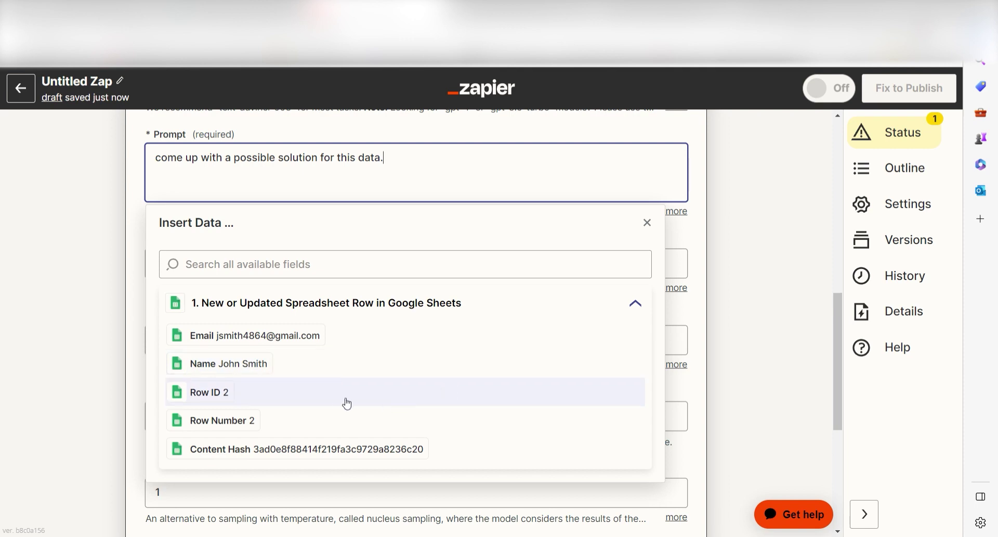
click(335, 418)
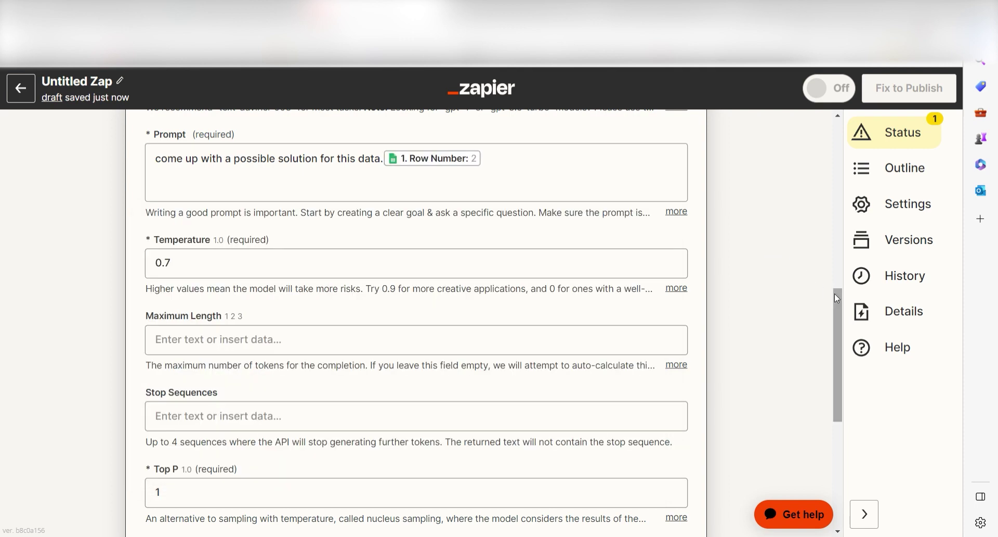
scroll(843, 317, down, 1)
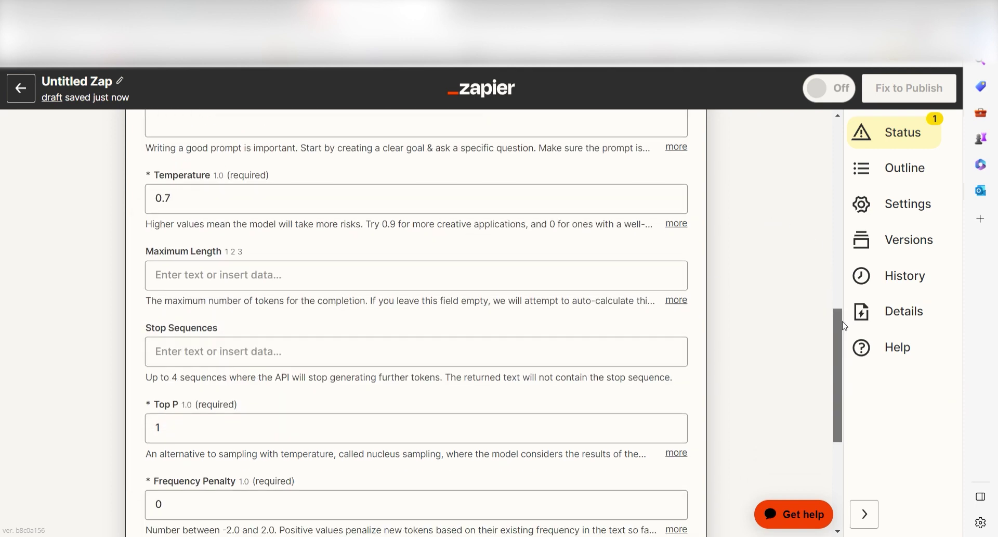
scroll(844, 326, down, 1)
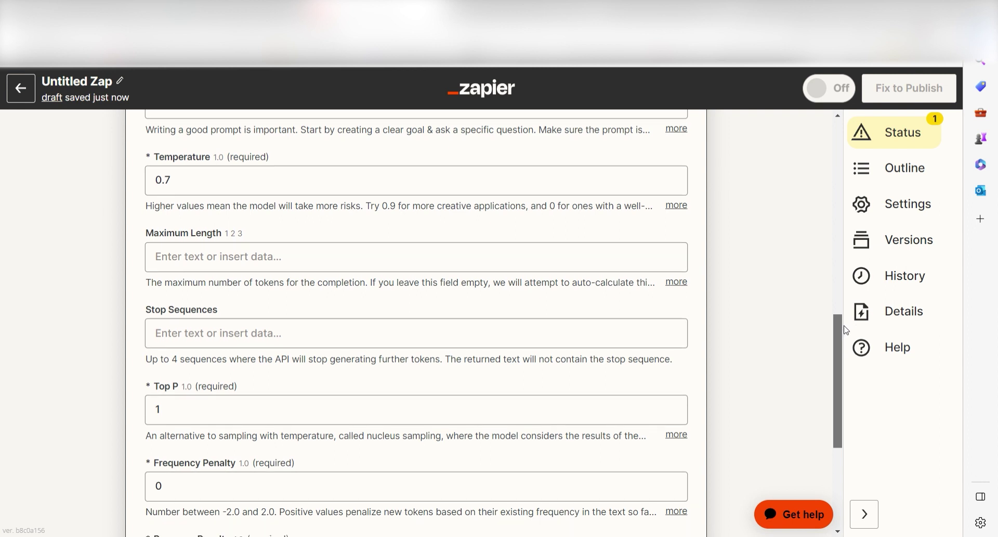
scroll(846, 329, down, 1)
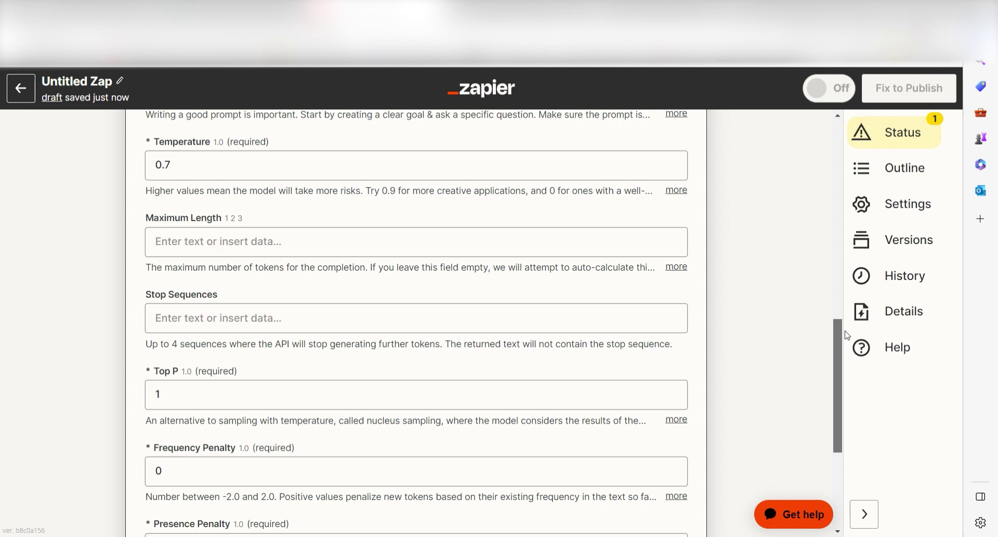
scroll(846, 334, down, 4)
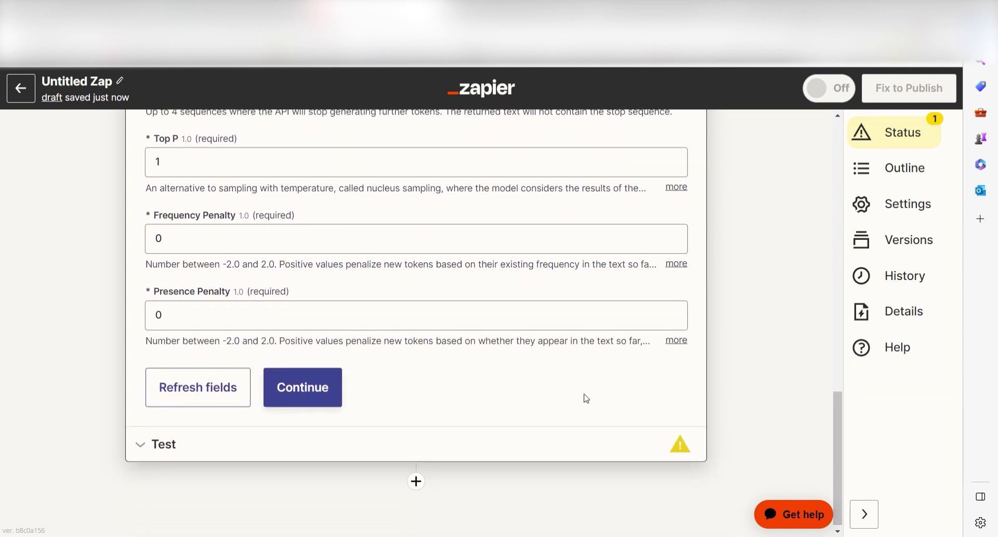
- Test the Send Prompt action, review the generated solution, and add another step after it
click(334, 409)
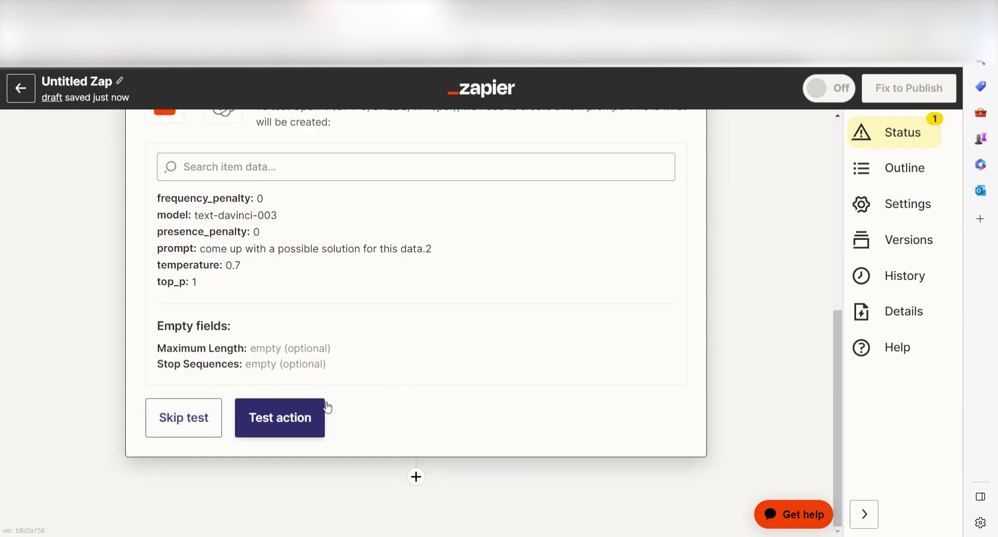
click(293, 424)
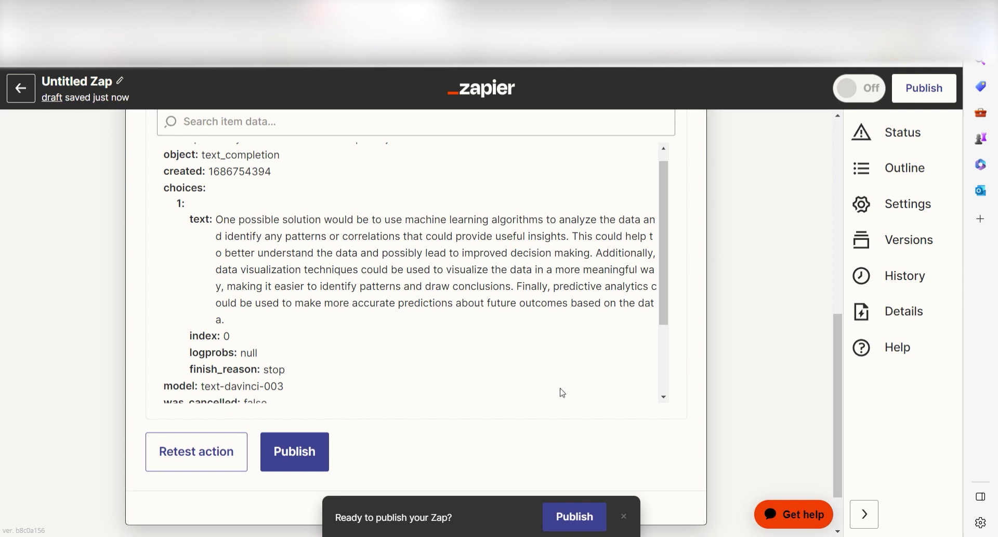
scroll(498, 401, up, 1)
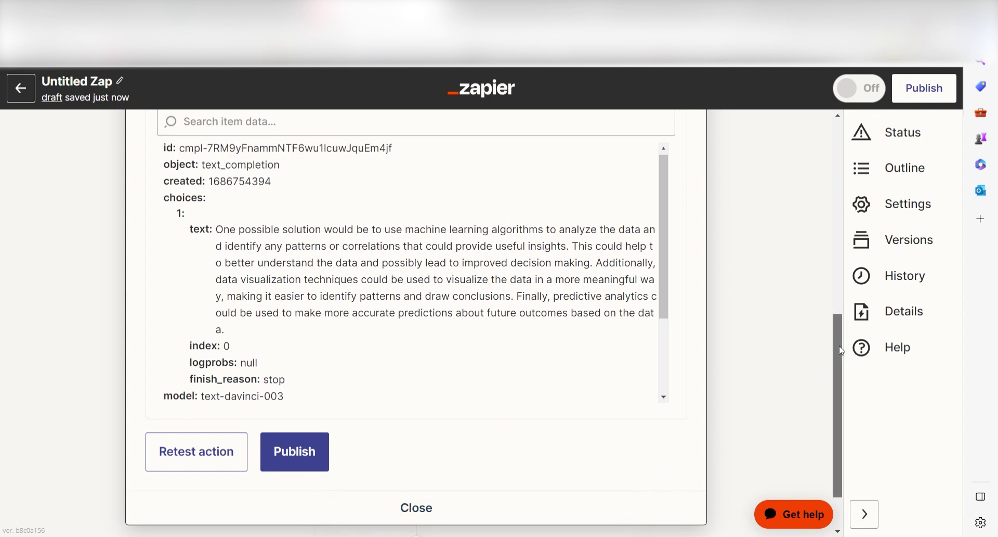
drag(842, 350, 842, 401)
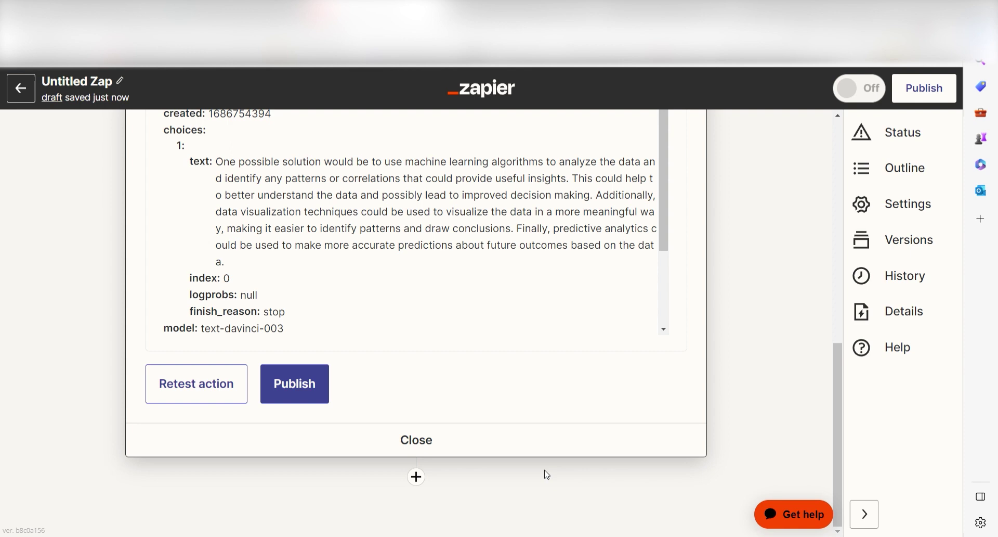
click(416, 477)
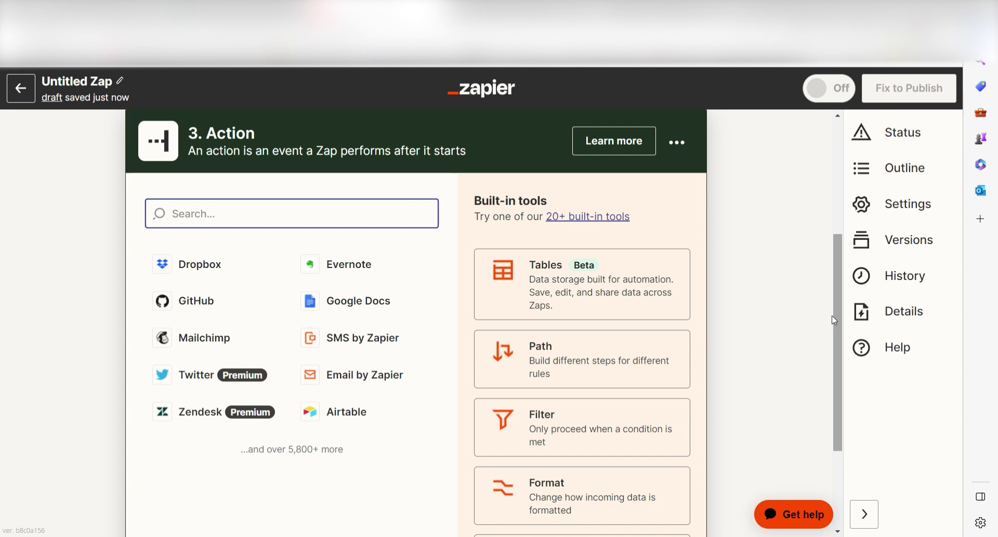
- Make step 3 a Google Sheets Create Spreadsheet Row action using the connected Google account
text(google sheet)
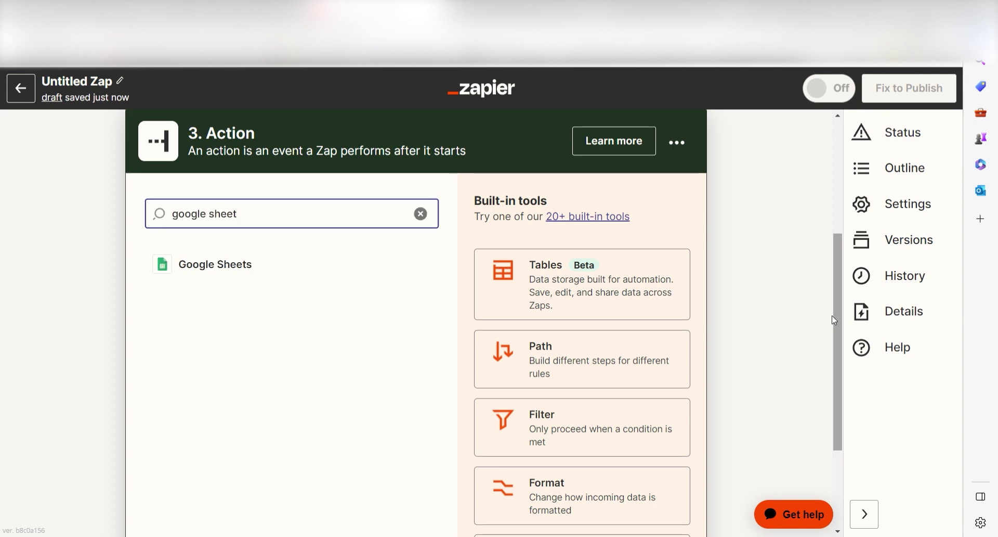
click(305, 274)
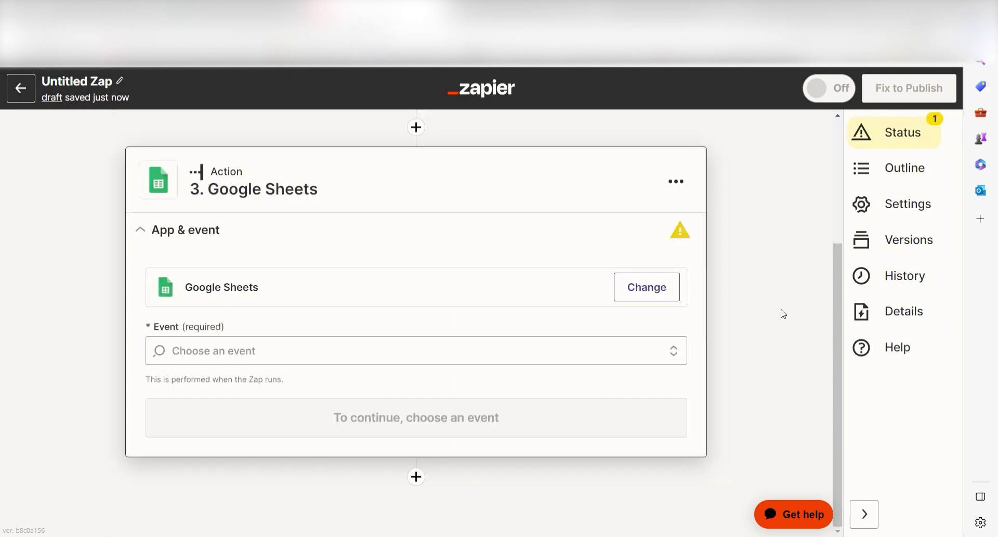
click(373, 527)
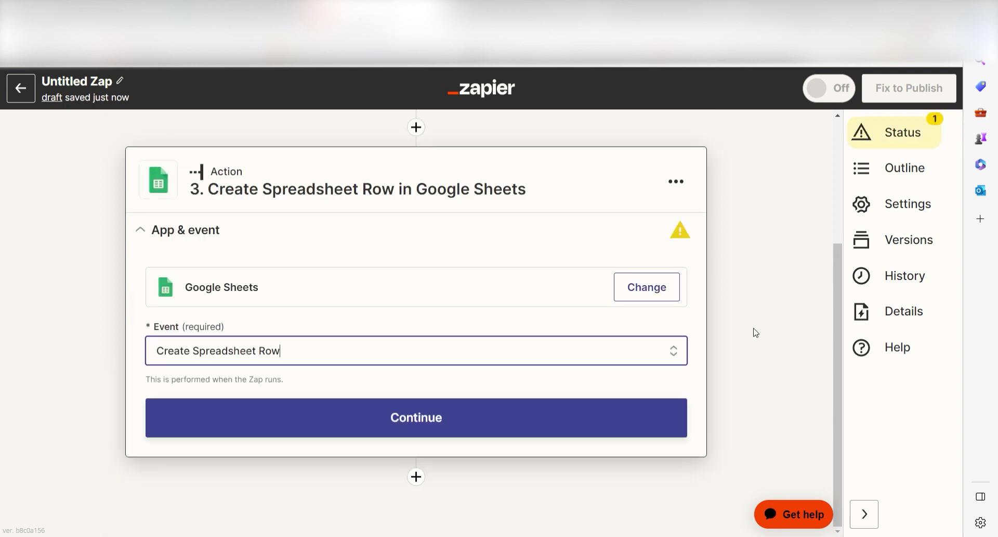
click(624, 425)
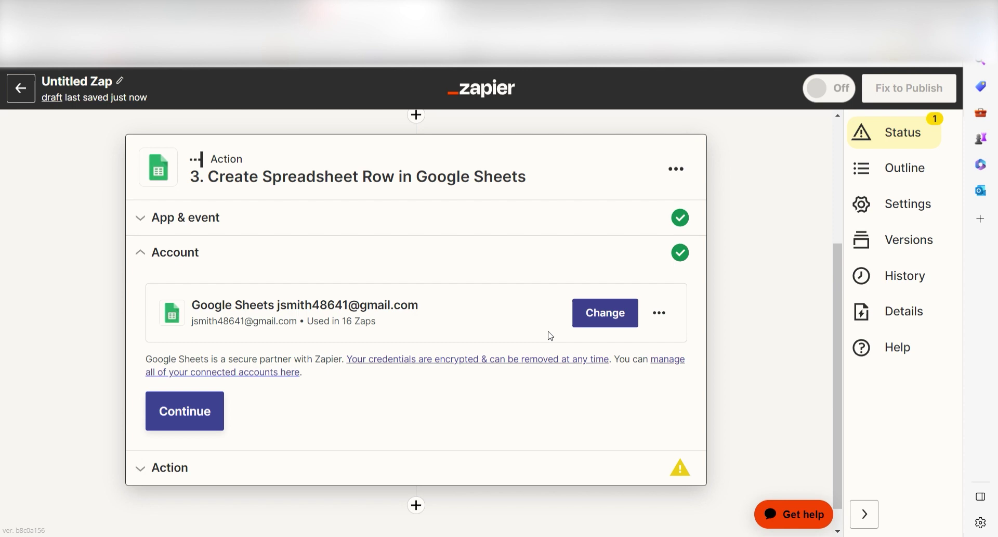
click(193, 401)
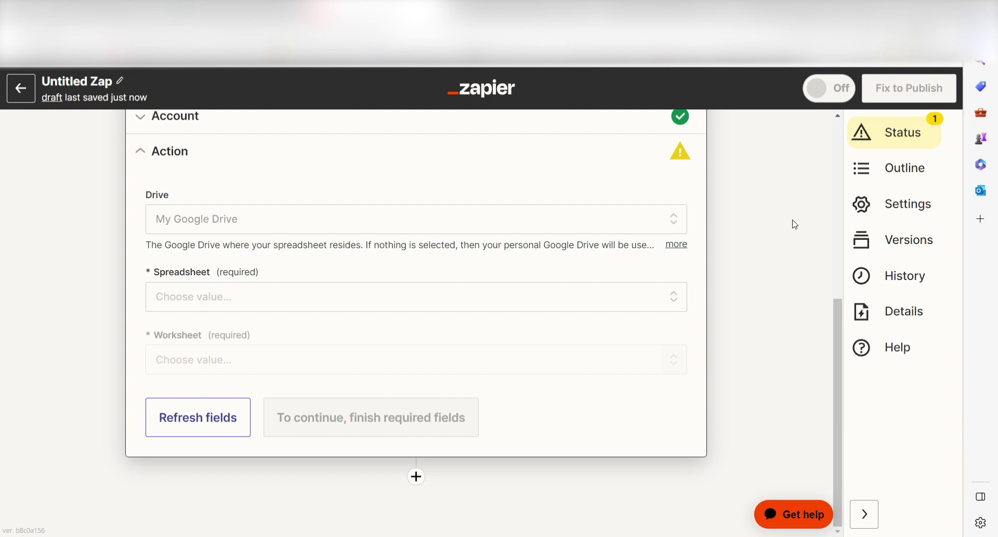
- Choose the GPT Topics list spreadsheet and its Sheet1 worksheet as the row's destination
click(683, 299)
click(479, 419)
click(520, 359)
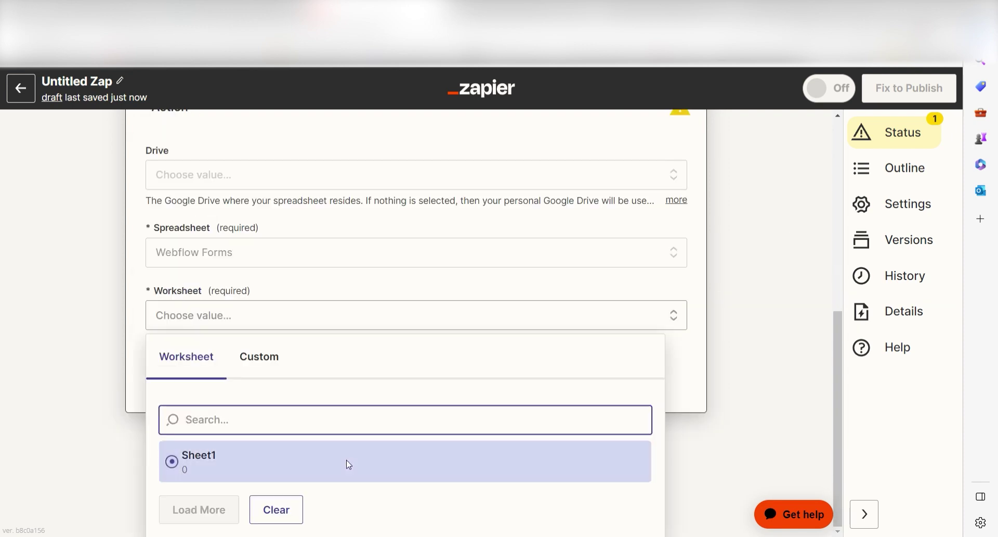
click(348, 464)
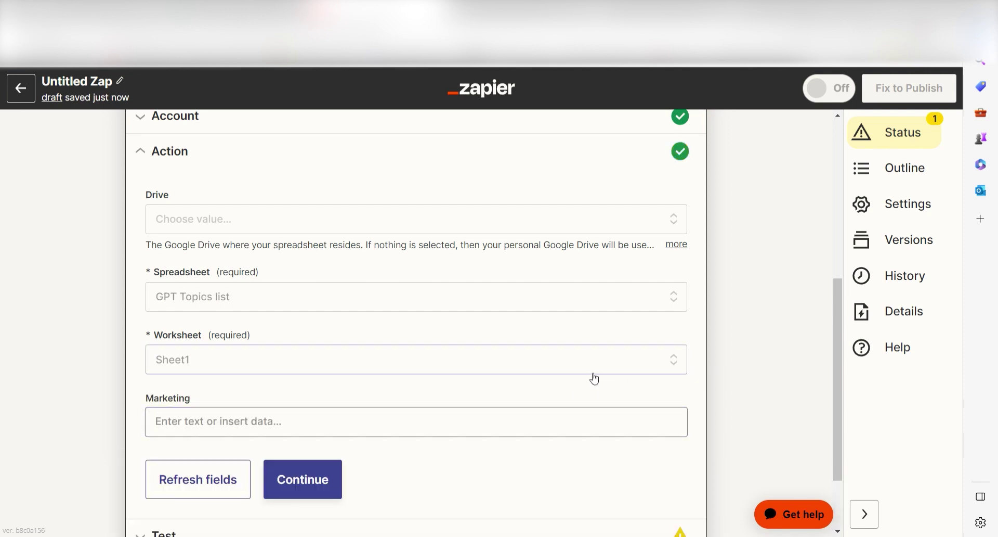
- Fill the Marketing column with 'Marketing Strategy Idea:' plus the OpenAI response, then continue
scroll(662, 352, down, 2)
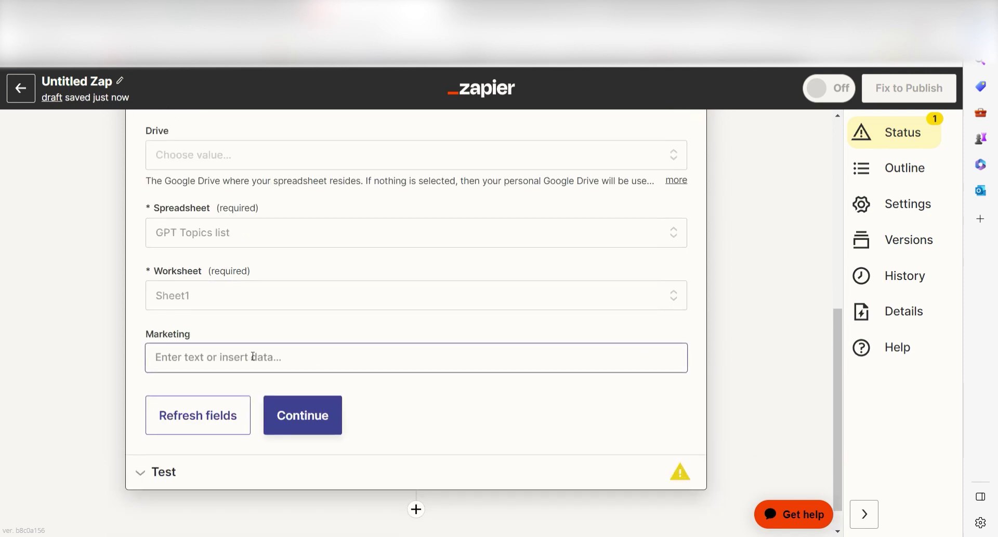
click(416, 481)
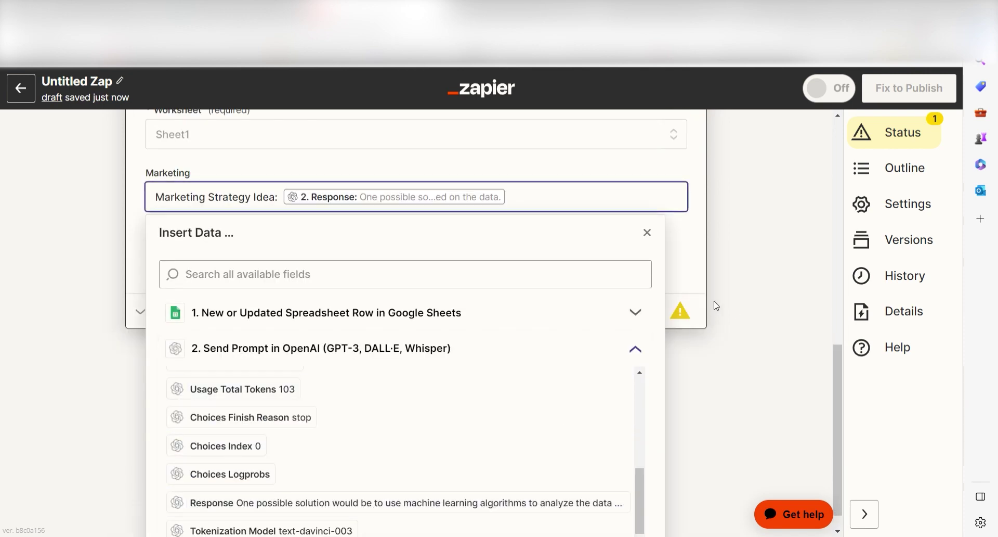
click(755, 234)
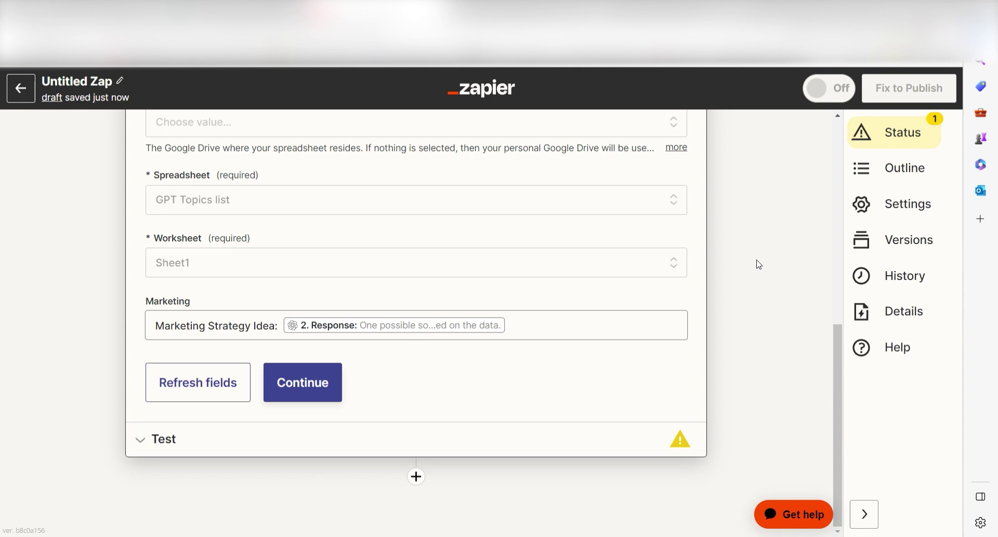
click(312, 384)
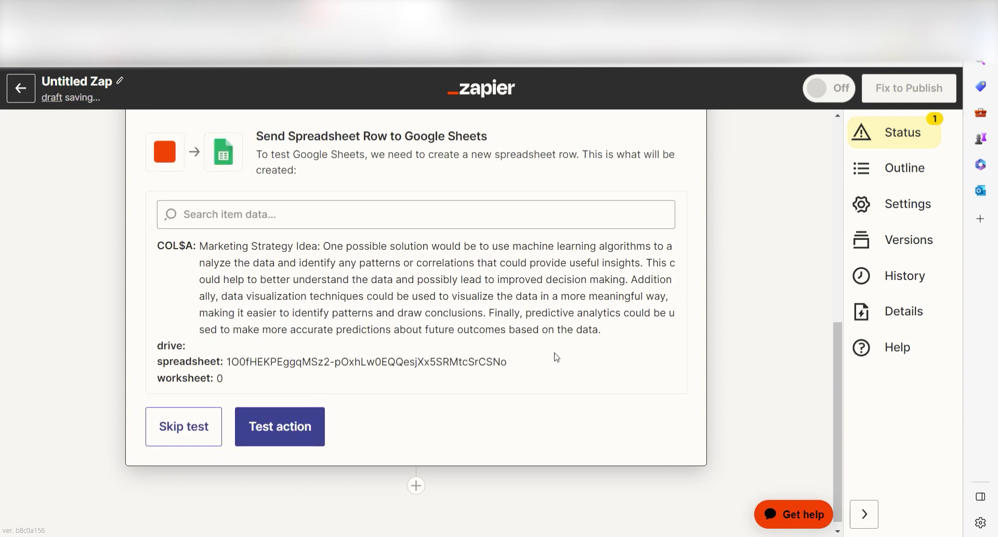
- Test the Google Sheets action, sending the previewed response row to the GPT Topics list sheet
click(279, 426)
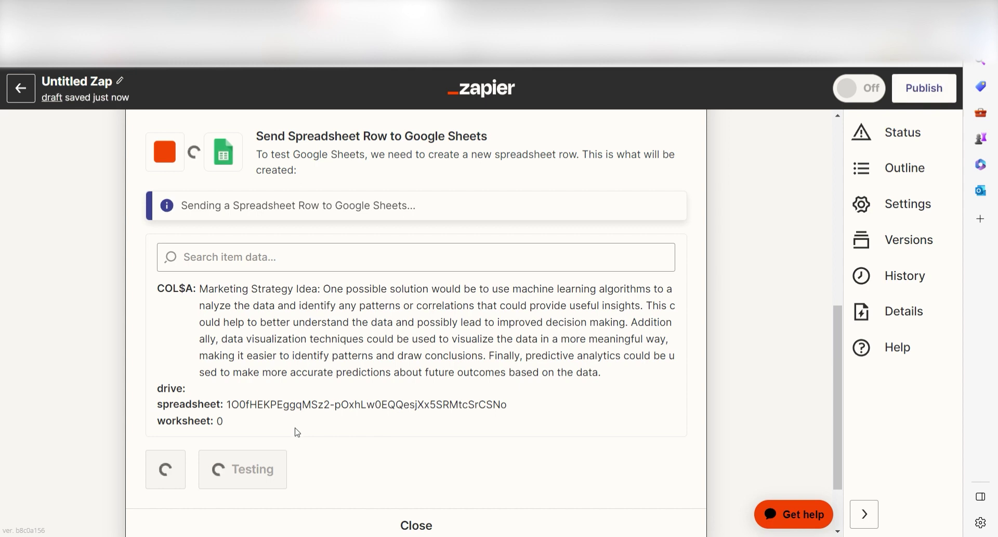